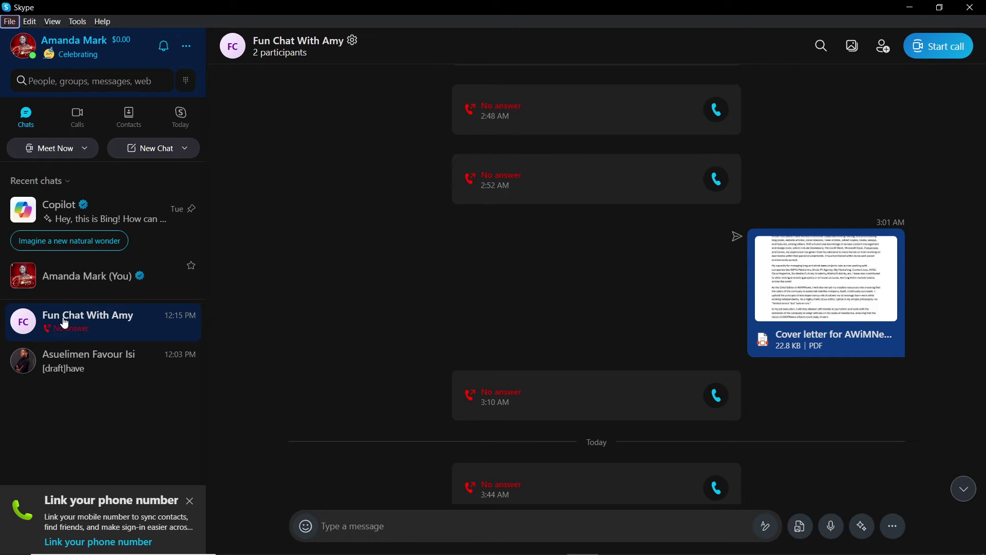
{"action": "key", "text": "Escape"}
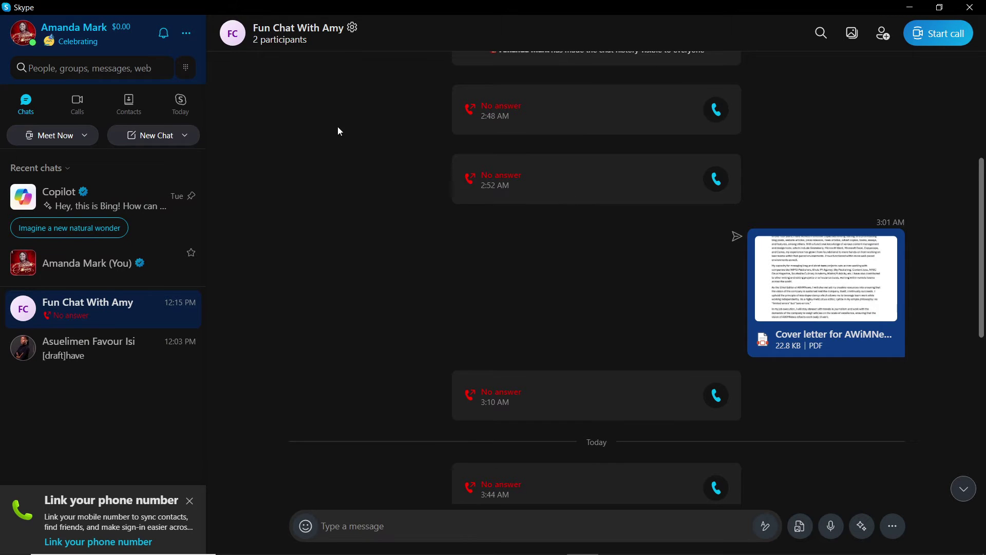
{"action": "scroll", "coordinate": [418, 178], "scroll_direction": "up", "scroll_amount": 6}
{"action": "scroll", "coordinate": [629, 293], "scroll_direction": "down", "scroll_amount": 8}
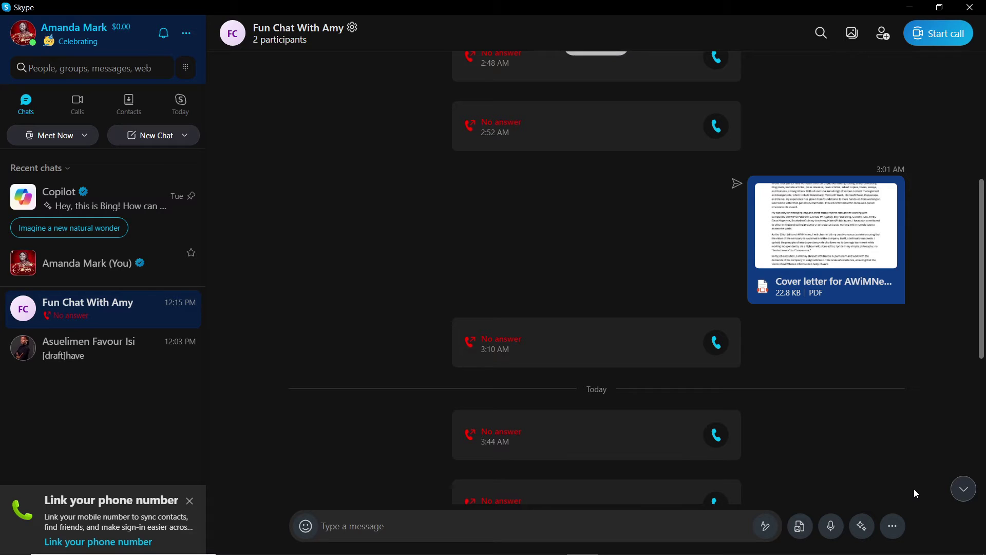
{"action": "left_click", "coordinate": [295, 30]}
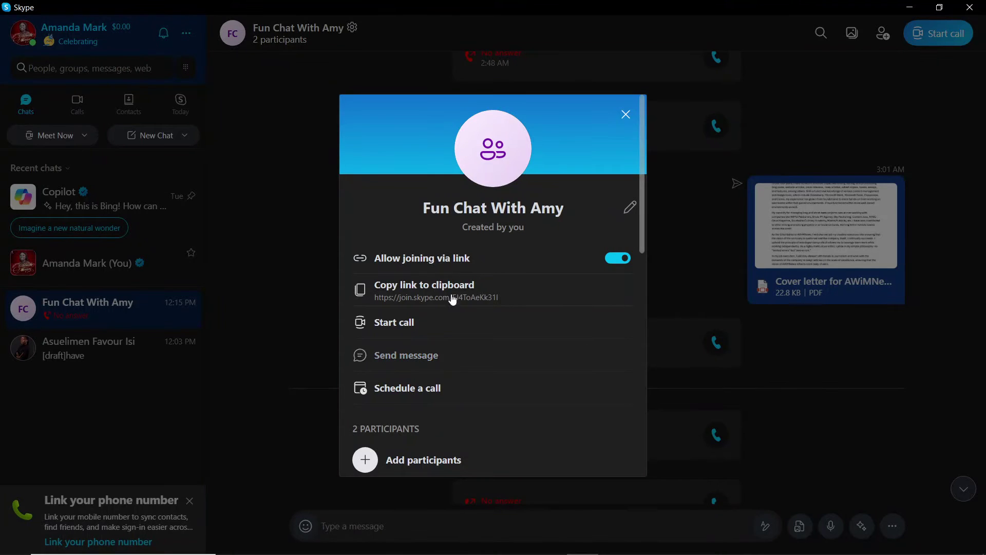
{"action": "scroll", "coordinate": [476, 298], "scroll_direction": "down", "scroll_amount": 3}
{"action": "scroll", "coordinate": [475, 296], "scroll_direction": "down", "scroll_amount": 2}
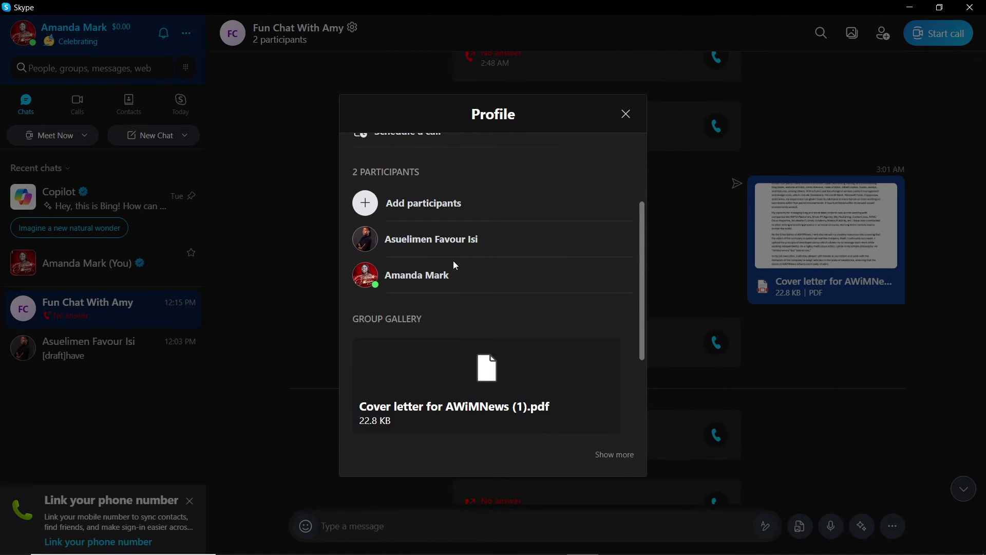
{"action": "scroll", "coordinate": [453, 261], "scroll_direction": "up", "scroll_amount": 1}
{"action": "scroll", "coordinate": [455, 262], "scroll_direction": "up", "scroll_amount": 1}
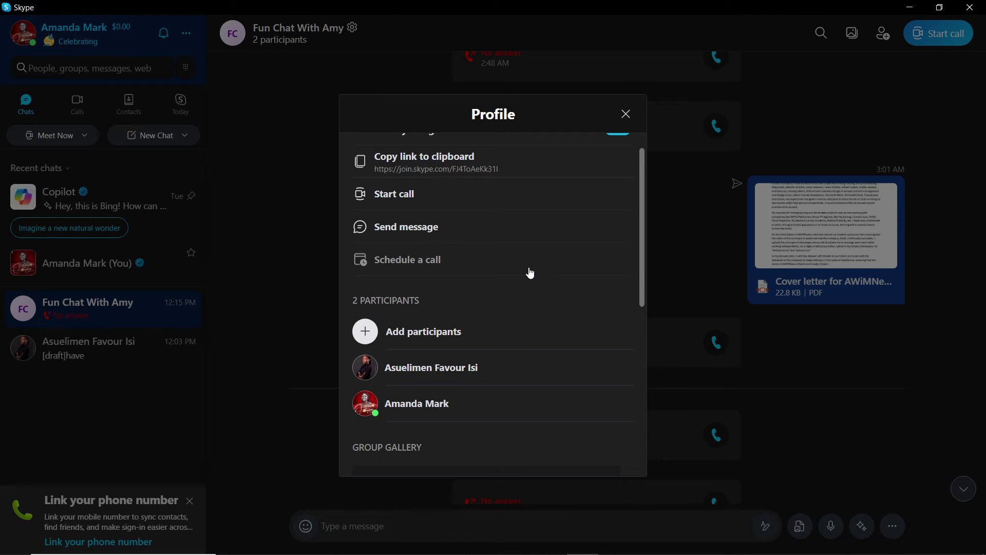
{"action": "mouse_move", "coordinate": [363, 389]}
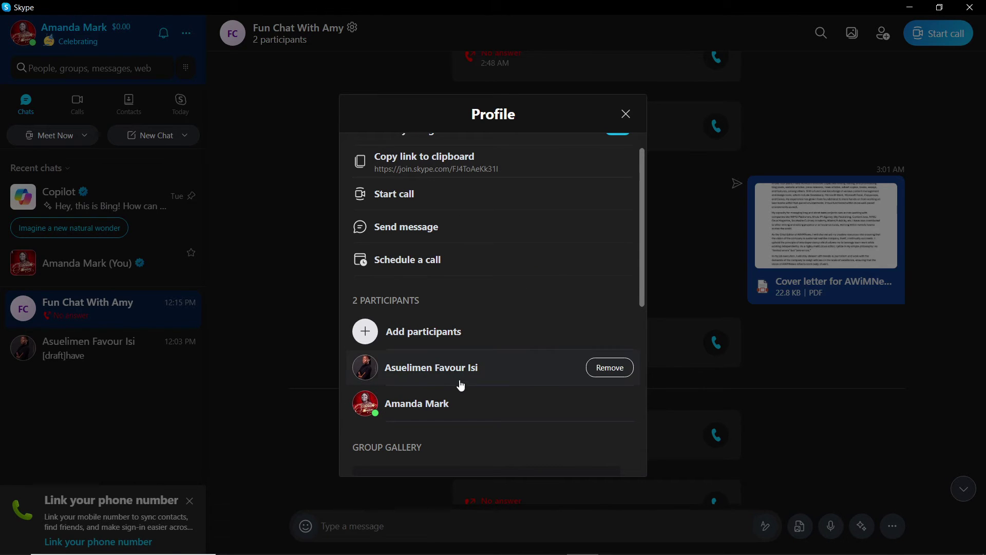
{"action": "left_click", "coordinate": [433, 369]}
{"action": "scroll", "coordinate": [502, 278], "scroll_direction": "down", "scroll_amount": 5}
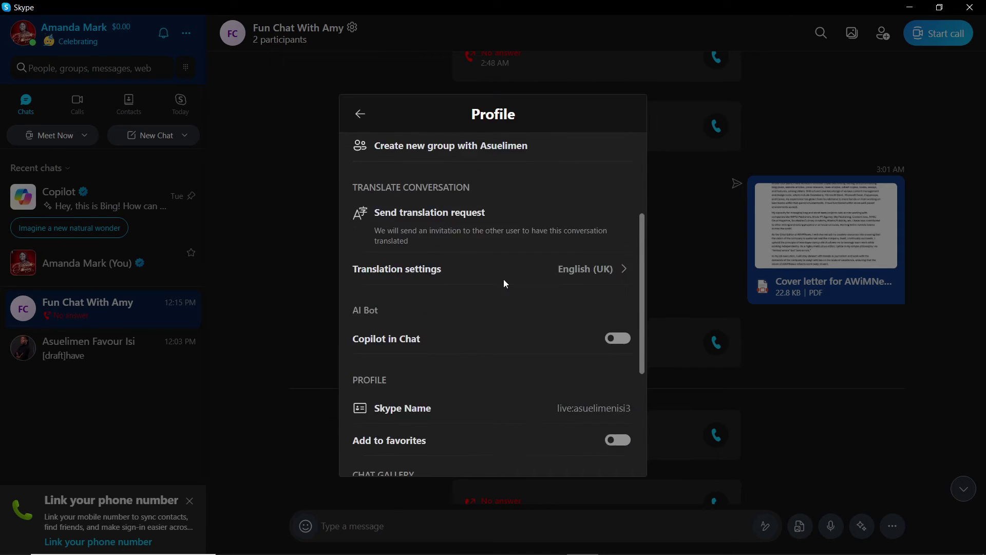
{"action": "scroll", "coordinate": [539, 376], "scroll_direction": "down", "scroll_amount": 3}
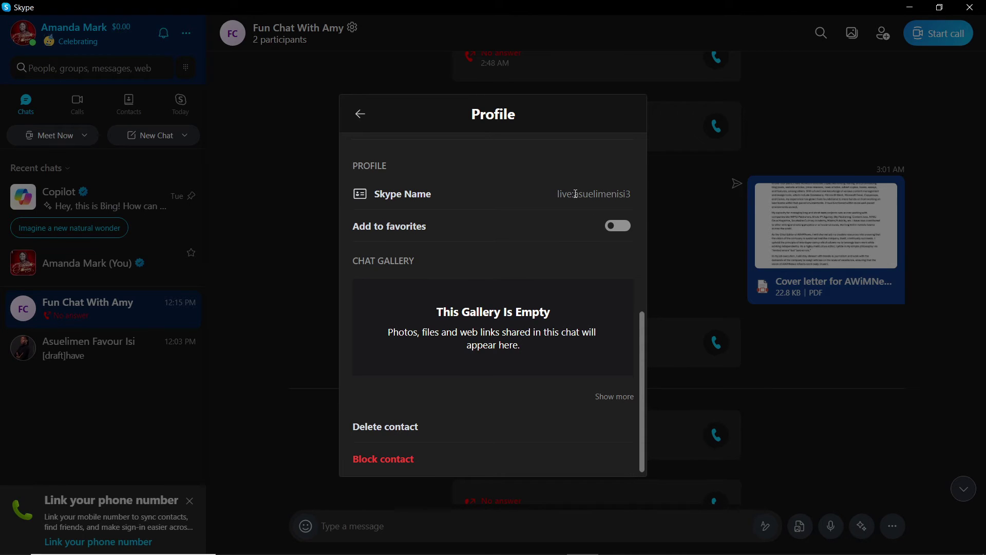
{"action": "left_click_drag", "start_coordinate": [576, 194], "coordinate": [634, 199]}
{"action": "right_click", "coordinate": [633, 200]}
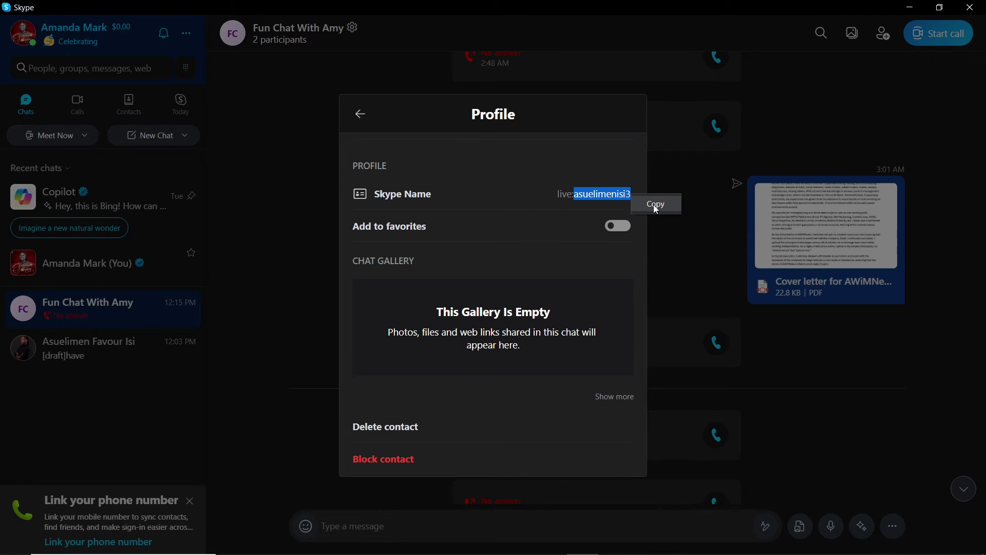
{"action": "left_click", "coordinate": [655, 204]}
{"action": "scroll", "coordinate": [513, 191], "scroll_direction": "up", "scroll_amount": 10}
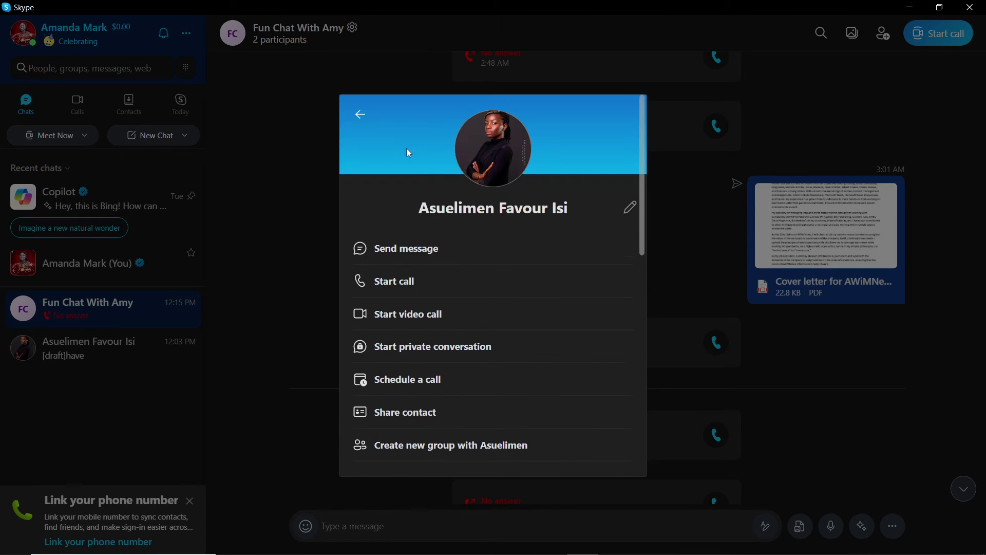
{"action": "left_click", "coordinate": [360, 114]}
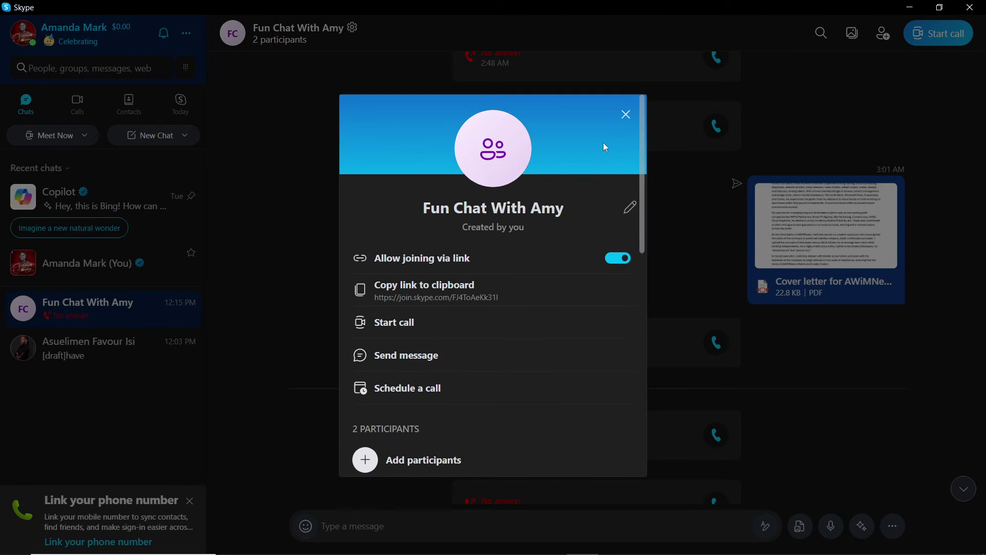
Step: Return to the Fun Chat With Amy conversation and start a /setrole command in the message box
{"action": "left_click", "coordinate": [624, 114]}
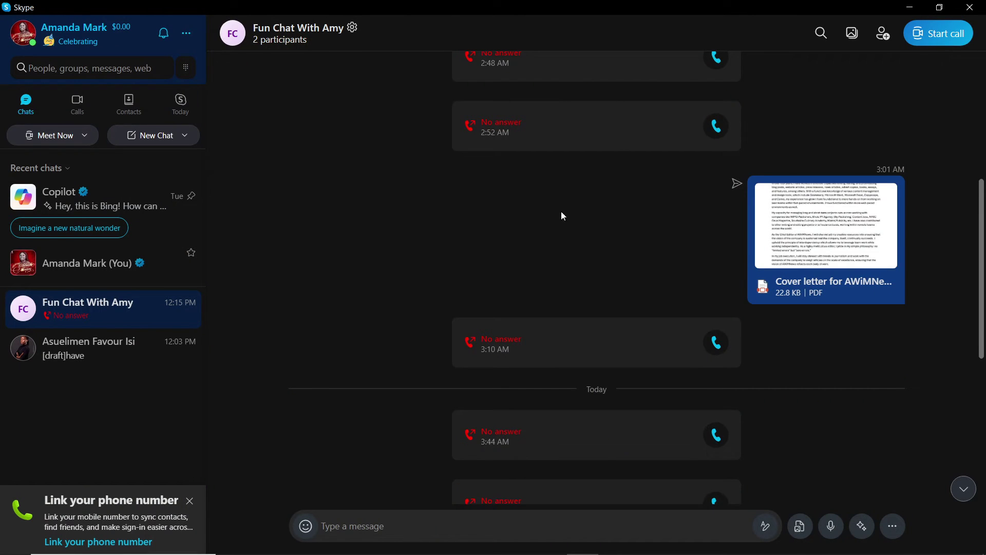
{"action": "scroll", "coordinate": [561, 215], "scroll_direction": "down", "scroll_amount": 3}
{"action": "left_click", "coordinate": [401, 524]}
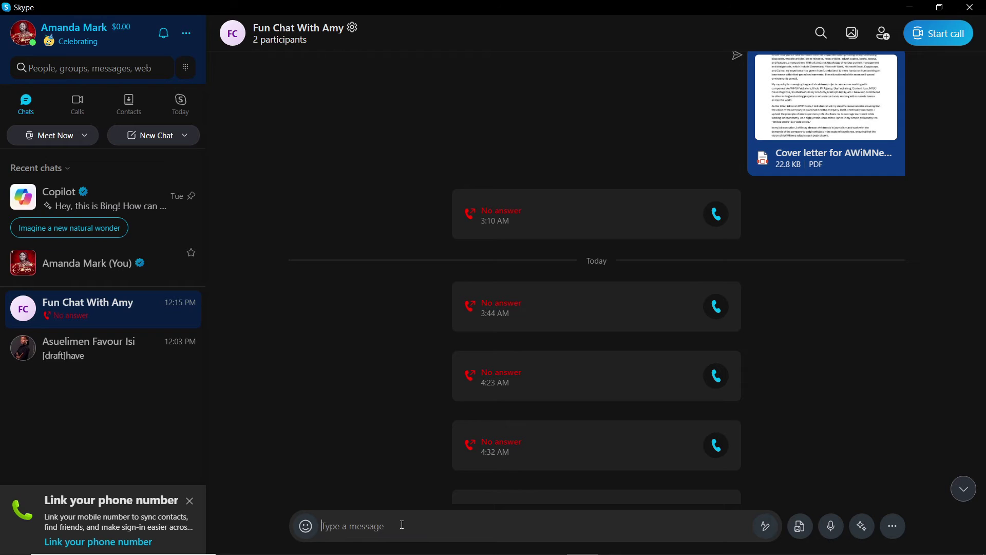
{"action": "type", "text": "/"}
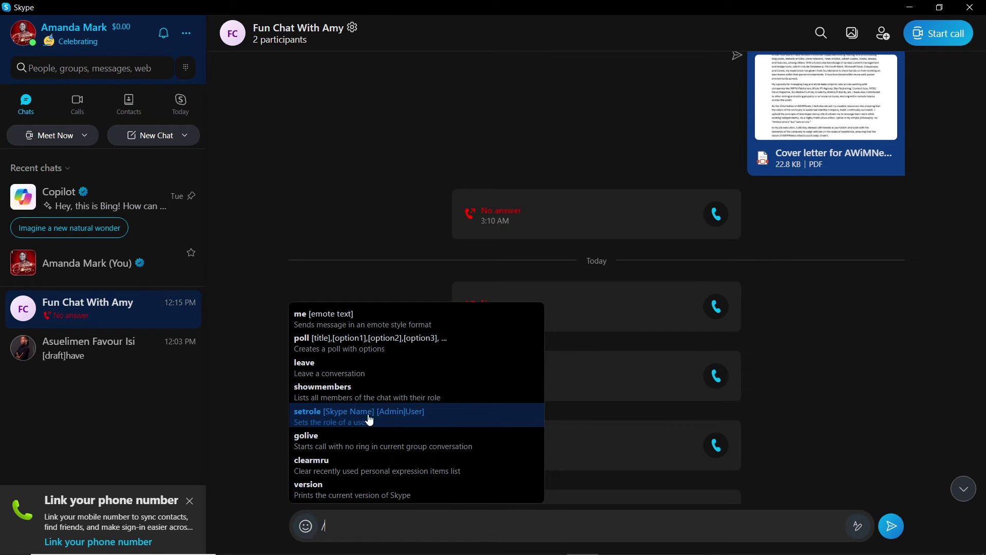
{"action": "left_click", "coordinate": [350, 417]}
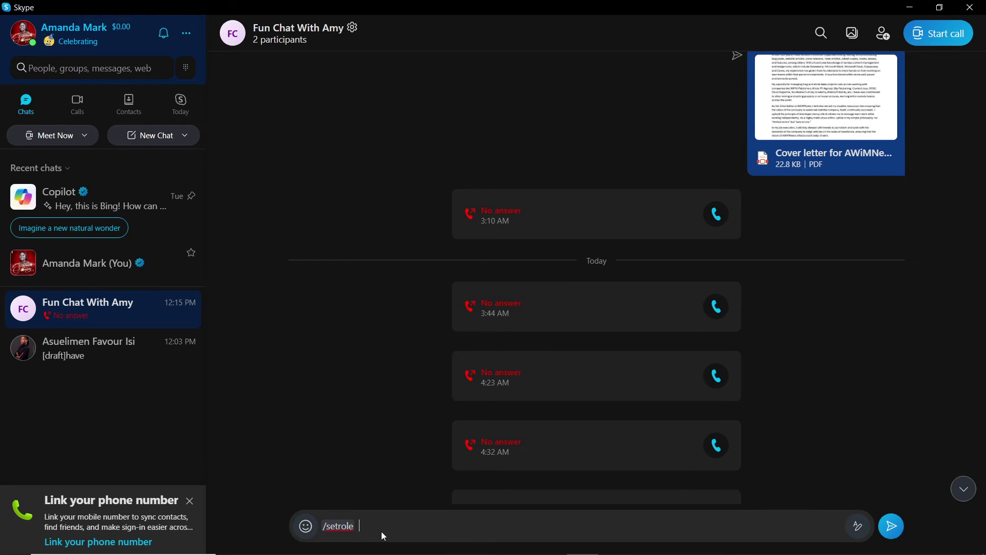
Step: Add the copied participant's Skype Name, minus its live: prefix, followed by the role master
{"action": "key", "text": "ctrl+v"}
{"action": "key", "text": "BackSpace"}
{"action": "key", "text": "BackSpace"}
{"action": "key", "text": "BackSpace"}
{"action": "key", "text": "BackSpace"}
{"action": "key", "text": "BackSpace"}
{"action": "key", "text": "BackSpace"}
{"action": "type", "text": "master"}
{"action": "left_click", "coordinate": [417, 526]}
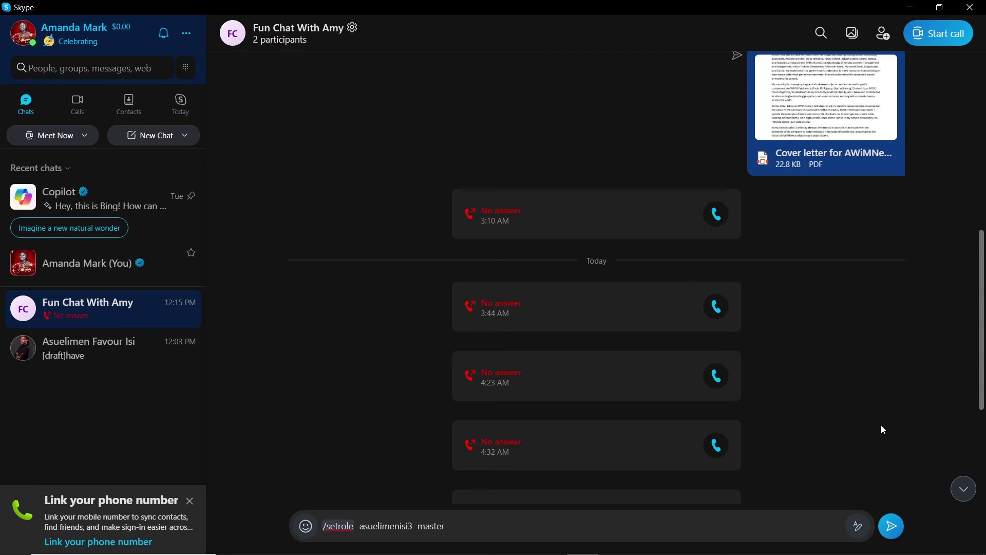
Step: Send the /setrole master command, get the 'Invalid command parameters' reply, and clear the message box
{"action": "key", "text": "Return"}
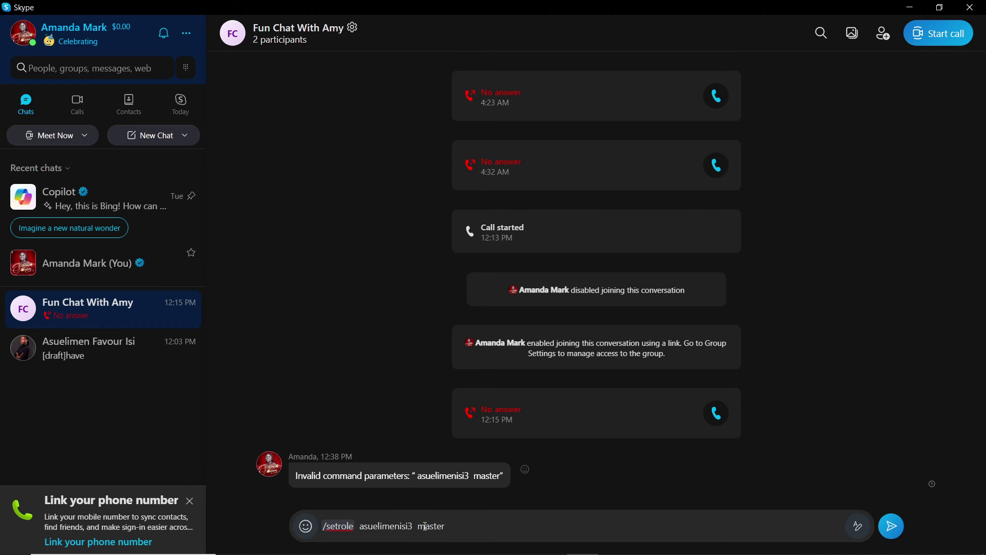
{"action": "key", "text": "BackSpace"}
{"action": "key", "text": "BackSpace"}
{"action": "key", "text": "Return"}
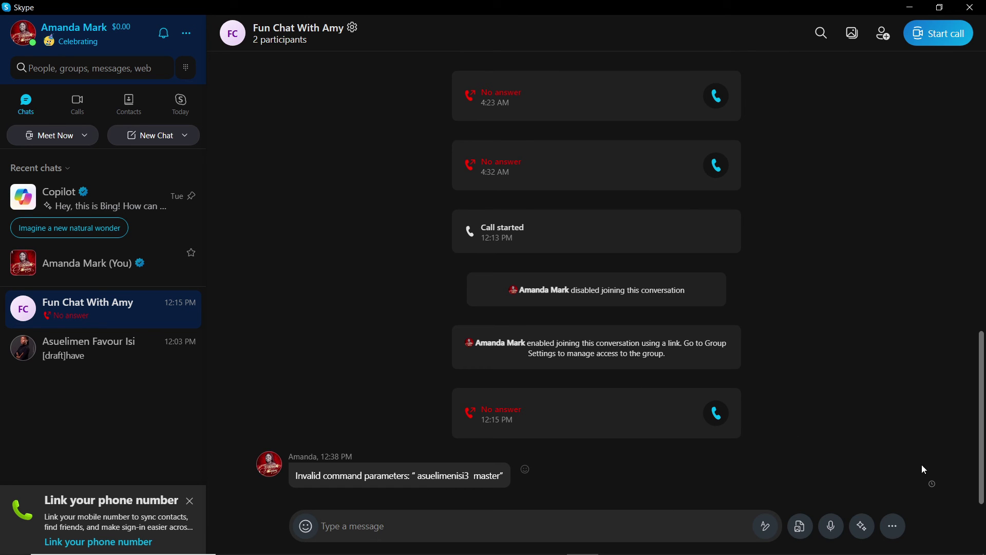
{"action": "scroll", "coordinate": [618, 412], "scroll_direction": "up", "scroll_amount": 5}
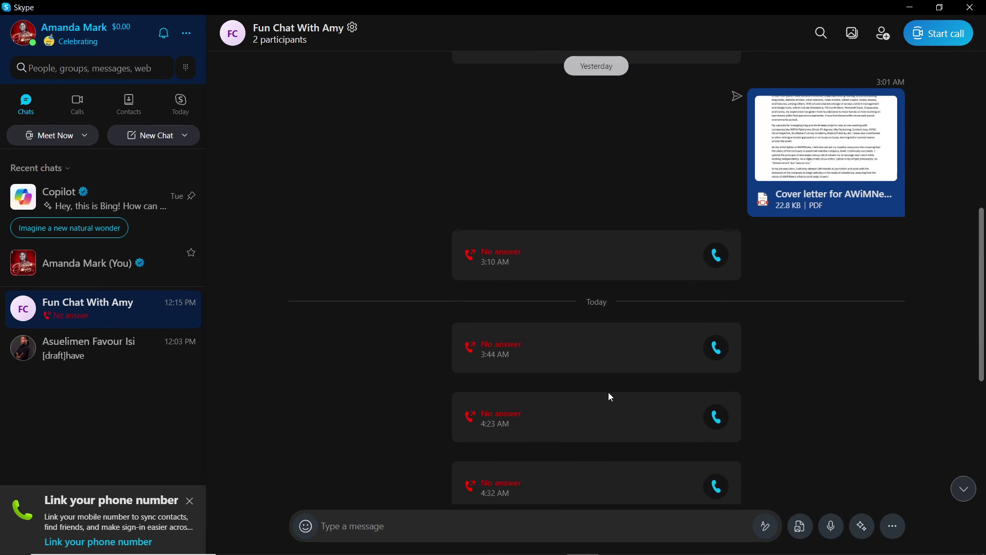
{"action": "scroll", "coordinate": [608, 392], "scroll_direction": "down", "scroll_amount": 5}
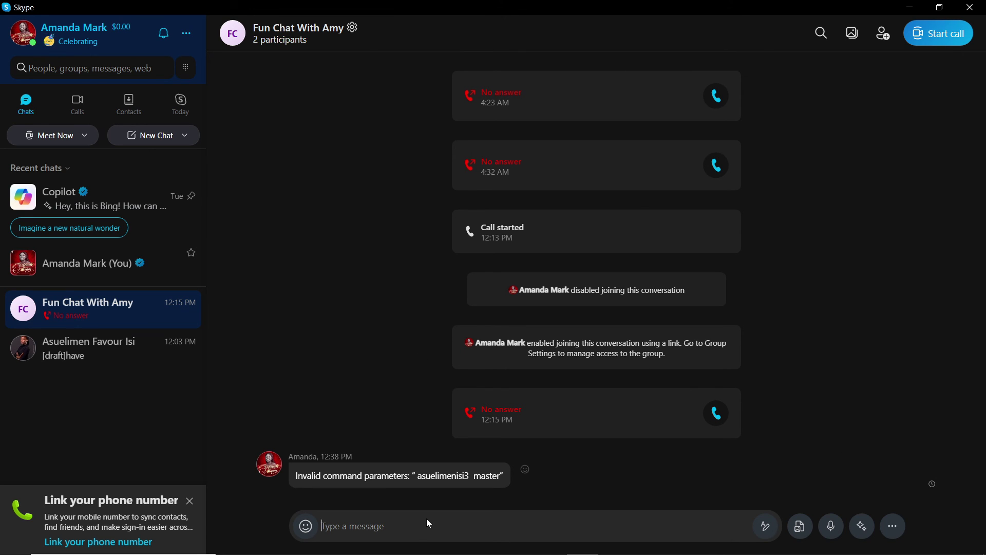
Step: Send /setrole with the participant's Skype Name, without the live: prefix, and the role admin
{"action": "type", "text": "/"}
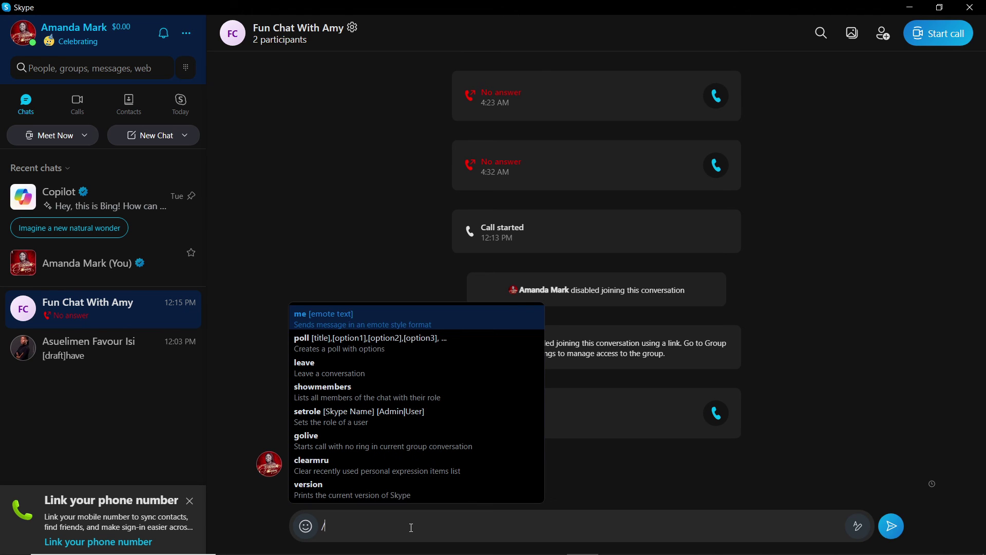
{"action": "left_click", "coordinate": [383, 428]}
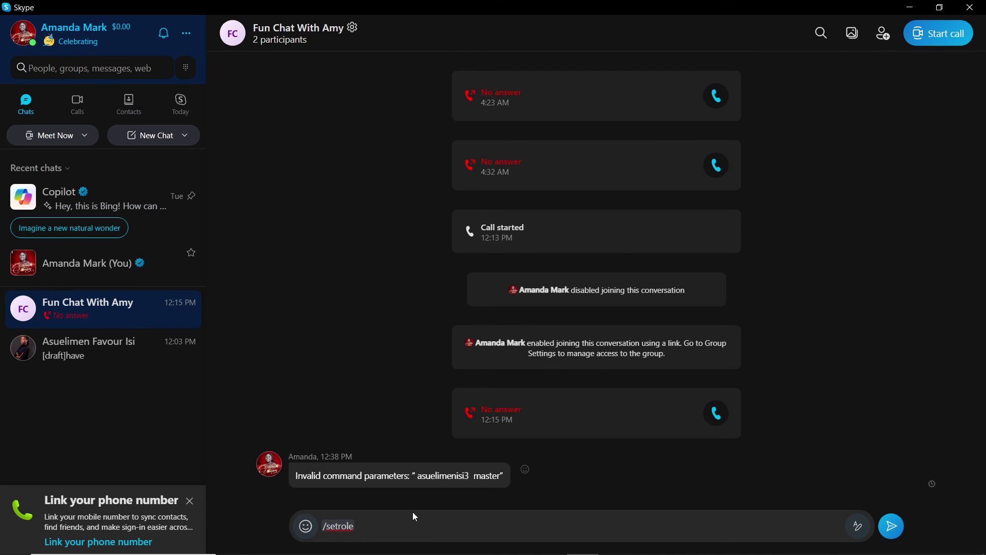
{"action": "type", "text": "live:asuelimenisi3"}
{"action": "left_click", "coordinate": [374, 526]}
{"action": "key", "text": "BackSpace"}
{"action": "key", "text": "BackSpace"}
{"action": "key", "text": "BackSpace"}
{"action": "key", "text": "BackSpace"}
{"action": "key", "text": "BackSpace"}
{"action": "key", "text": "BackSpace"}
{"action": "left_click", "coordinate": [423, 523]}
{"action": "type", "text": "admin"}
{"action": "key", "text": "Return"}
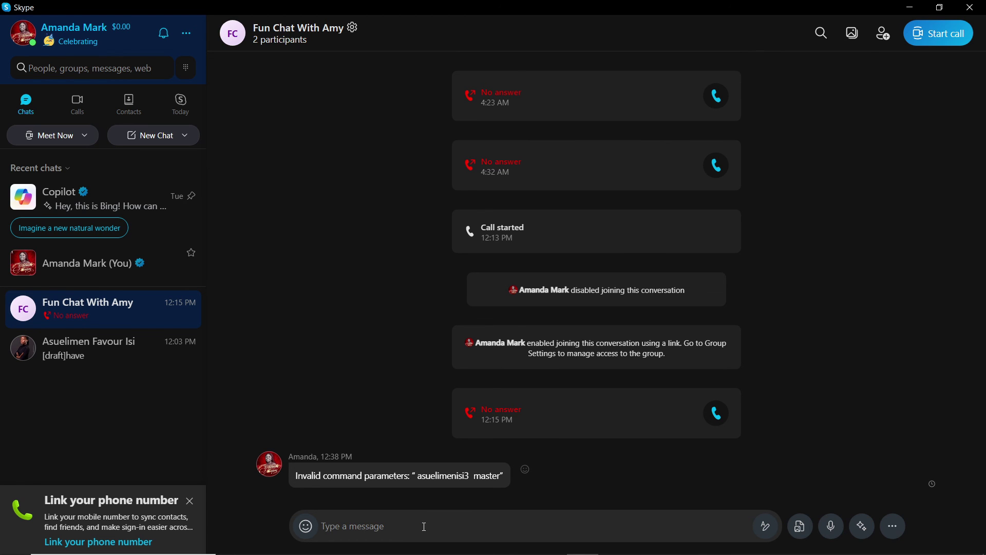